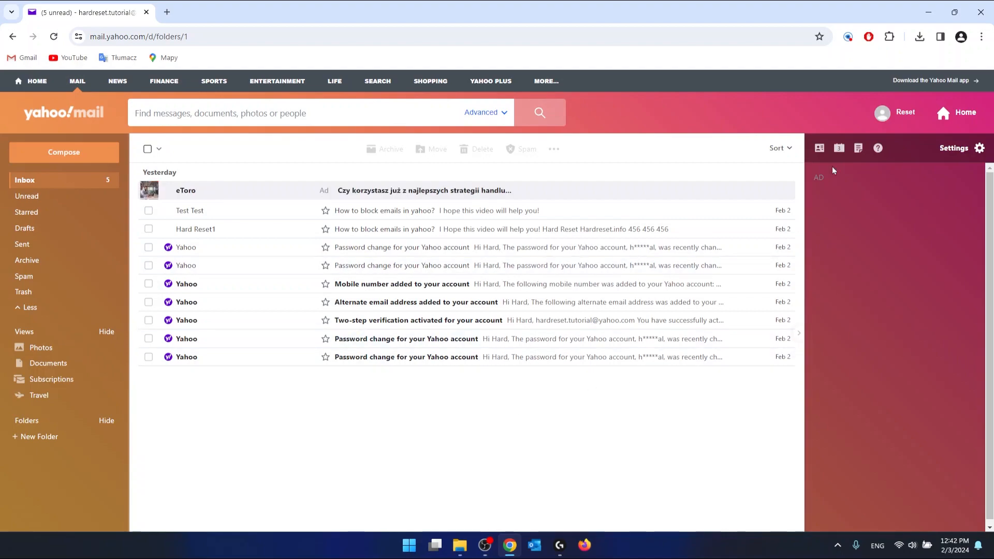
Open the Writing email section of the mailbox settings.
click(909, 113)
click(973, 152)
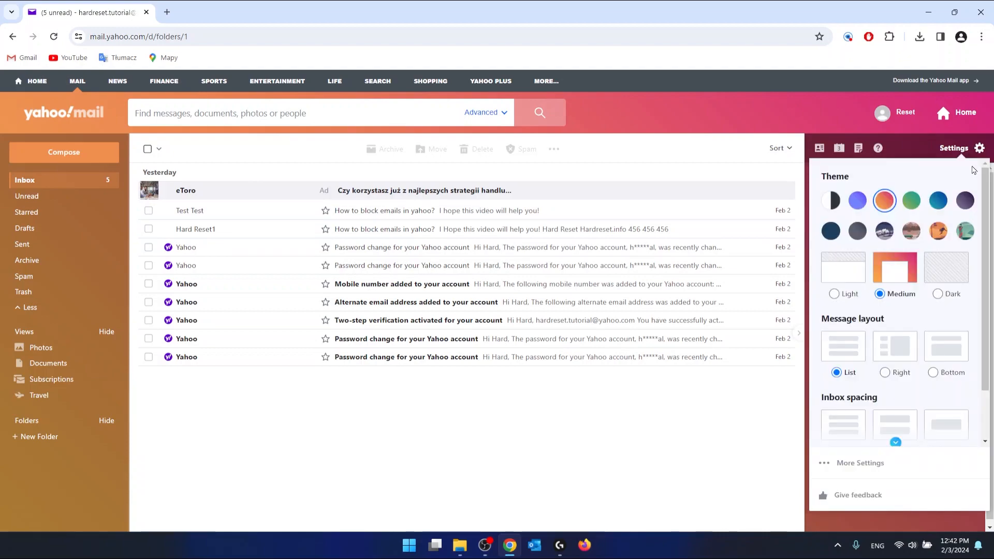
click(842, 468)
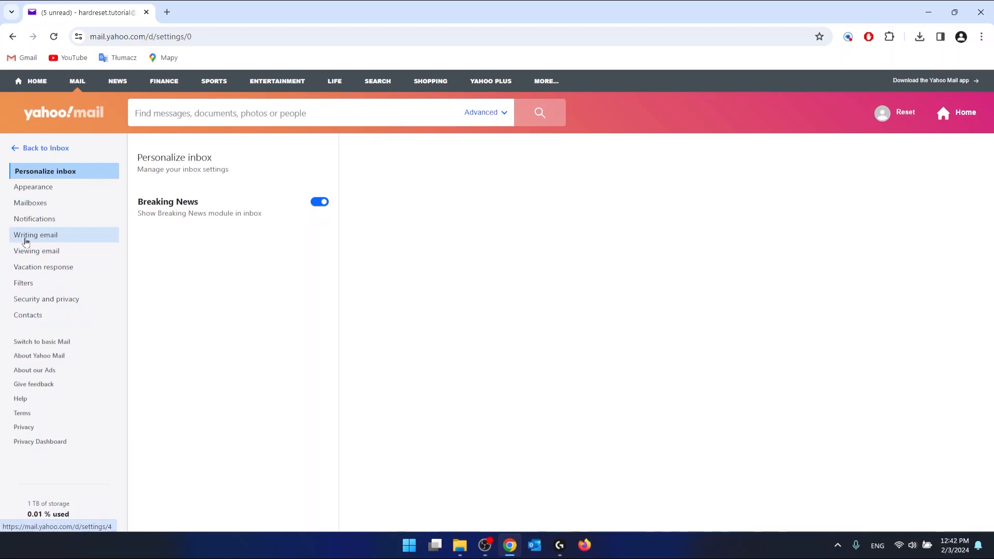
click(58, 241)
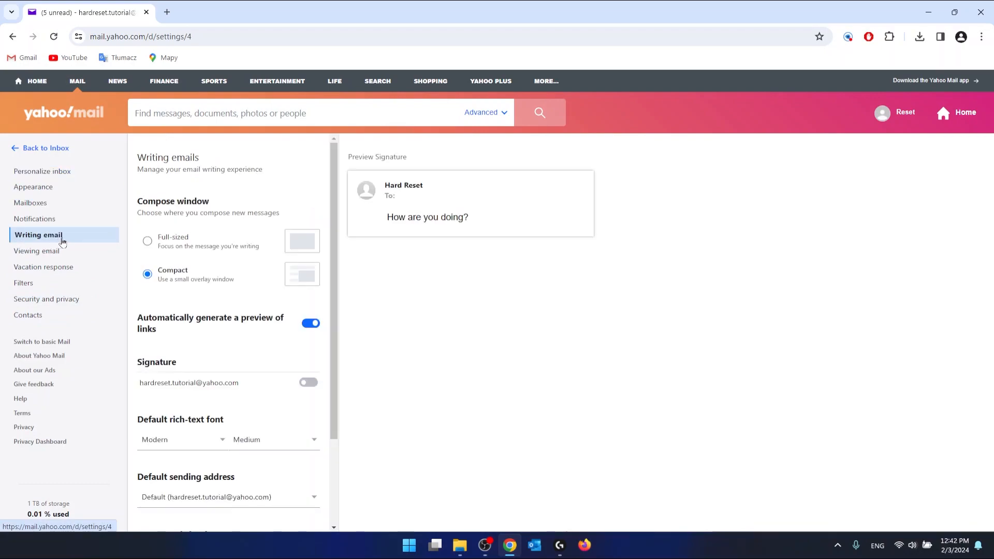
Enable the signature for the mail account and enter "Hard Reset" as its first line.
scroll(266, 274, down, 1)
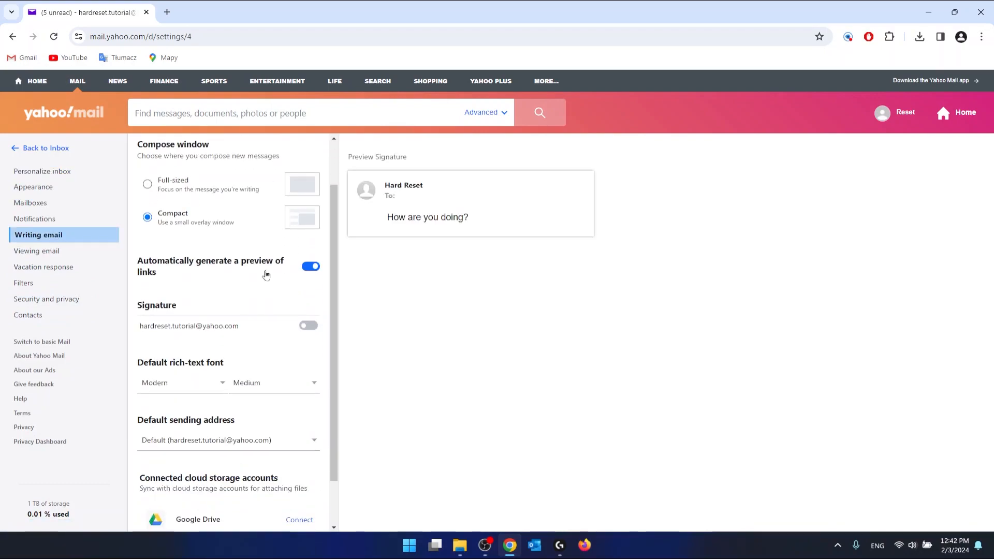
scroll(266, 275, down, 1)
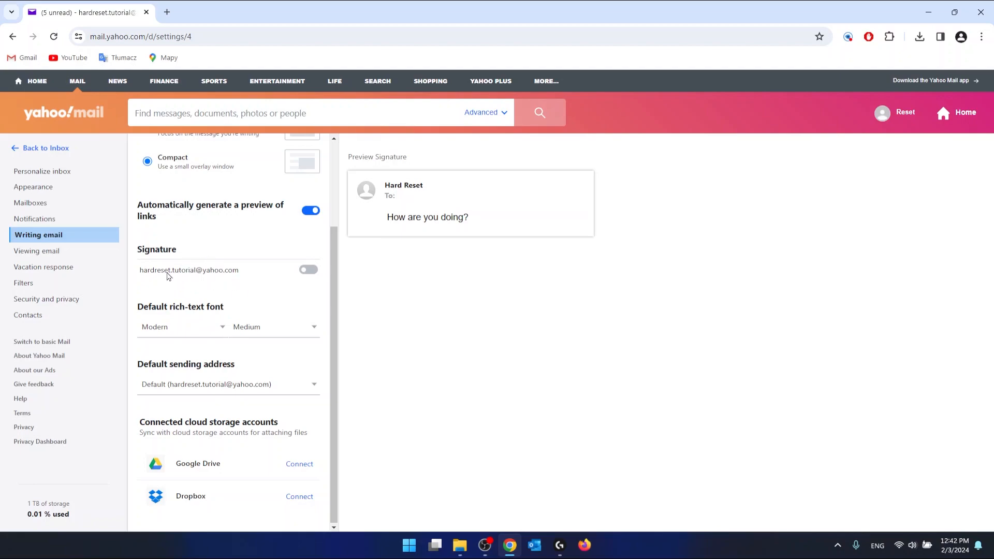
click(309, 270)
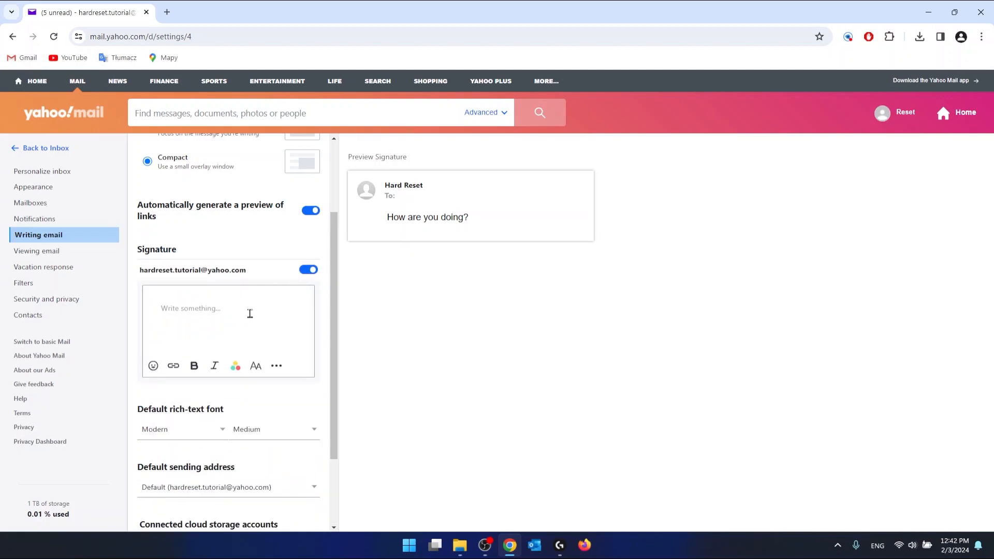
click(233, 313)
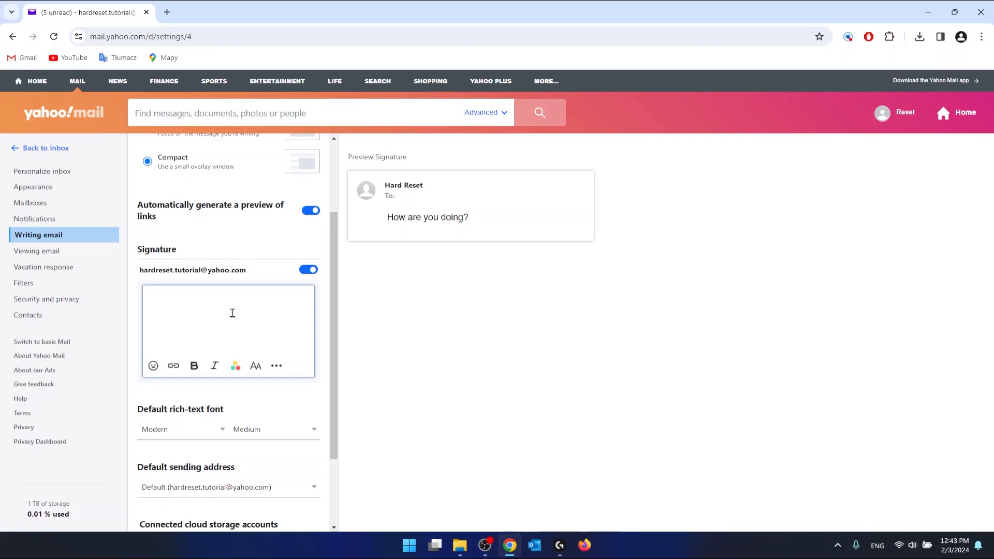
text(Hard)
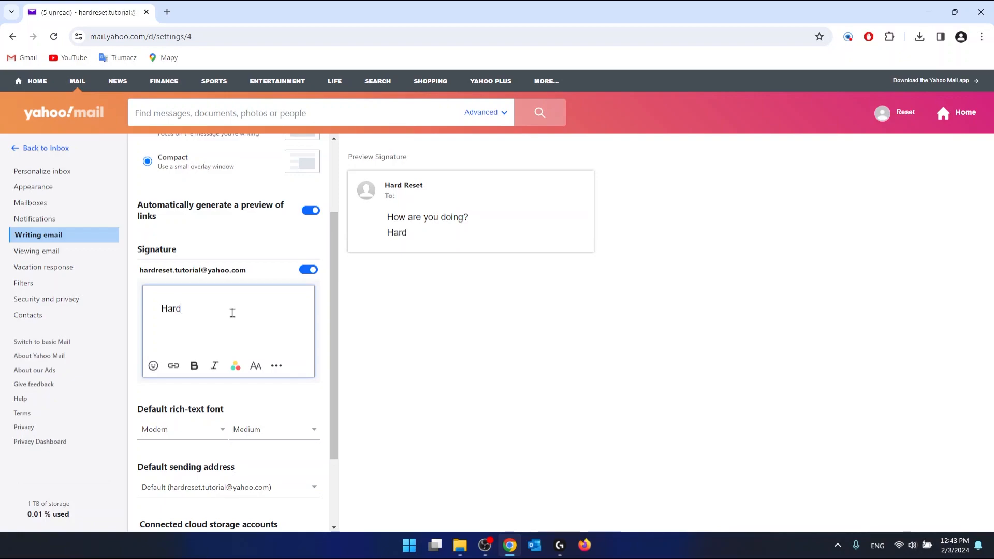
text( Reset)
key(Return)
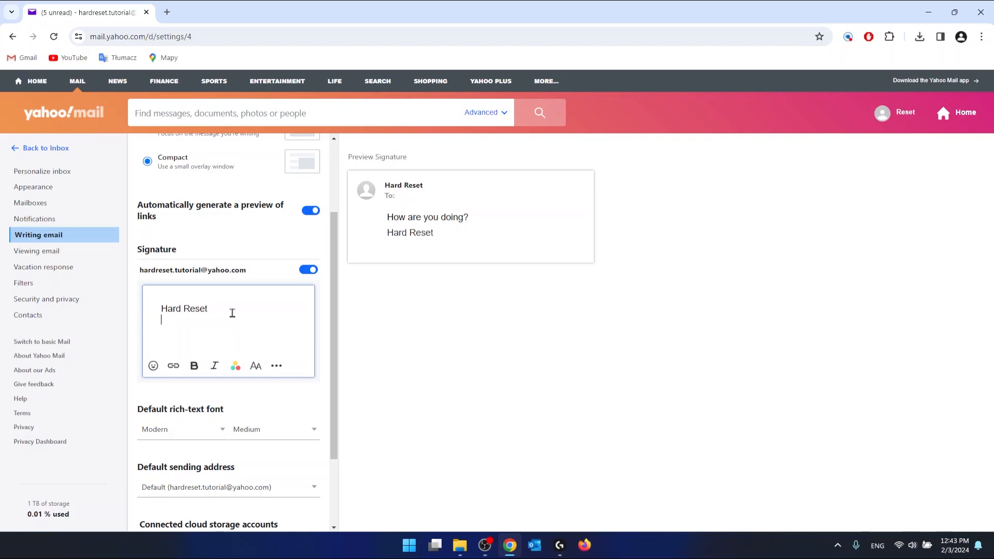
Insert a link to hardreset.info with the display text "WEBPAGE" on the signature's second line.
click(174, 365)
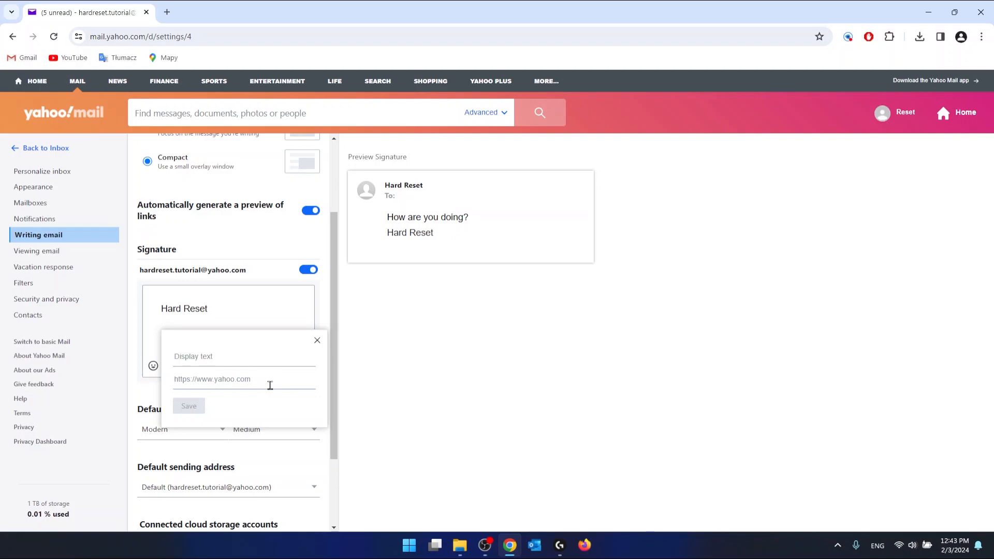
text(hard)
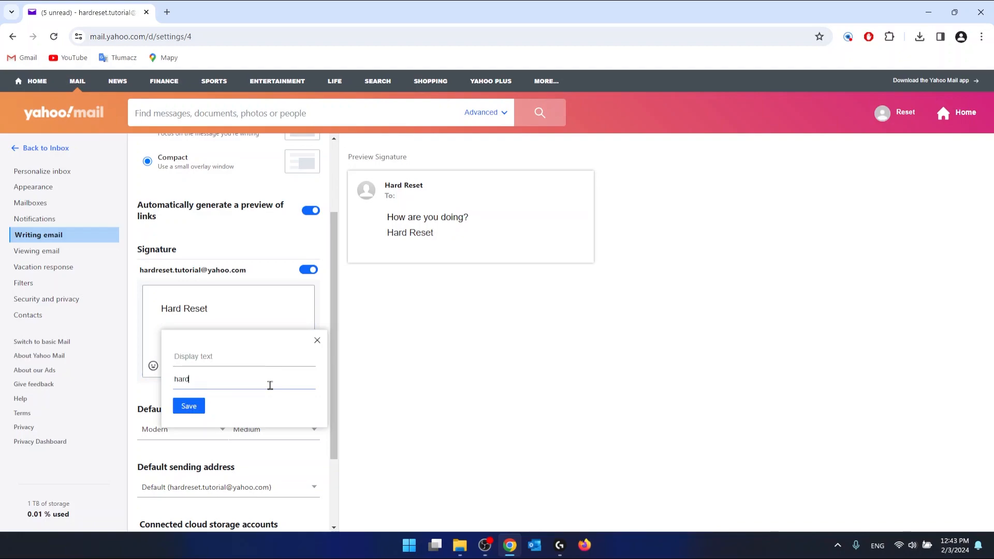
text(reset.info)
click(241, 357)
text(Our)
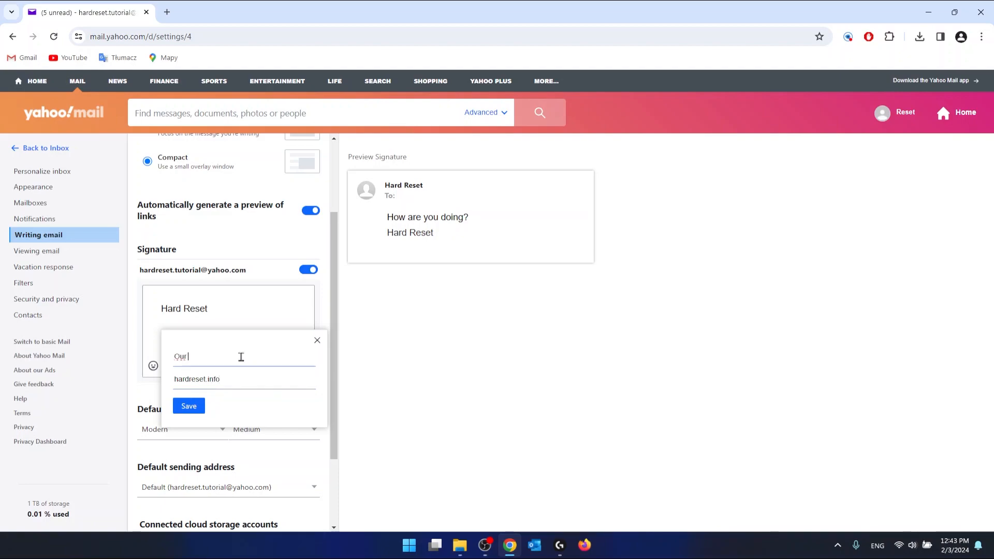
key(BackSpace)
key(BackSpace)
text(W)
click(188, 406)
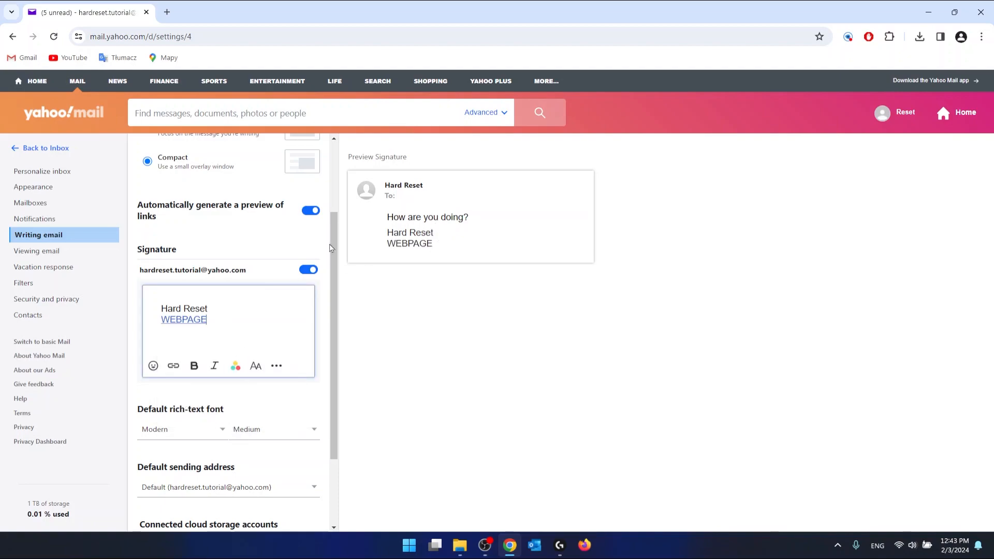
Add the phone number on a new line below the WEBPAGE link in the signature.
scroll(223, 295, up, 1)
scroll(223, 295, down, 1)
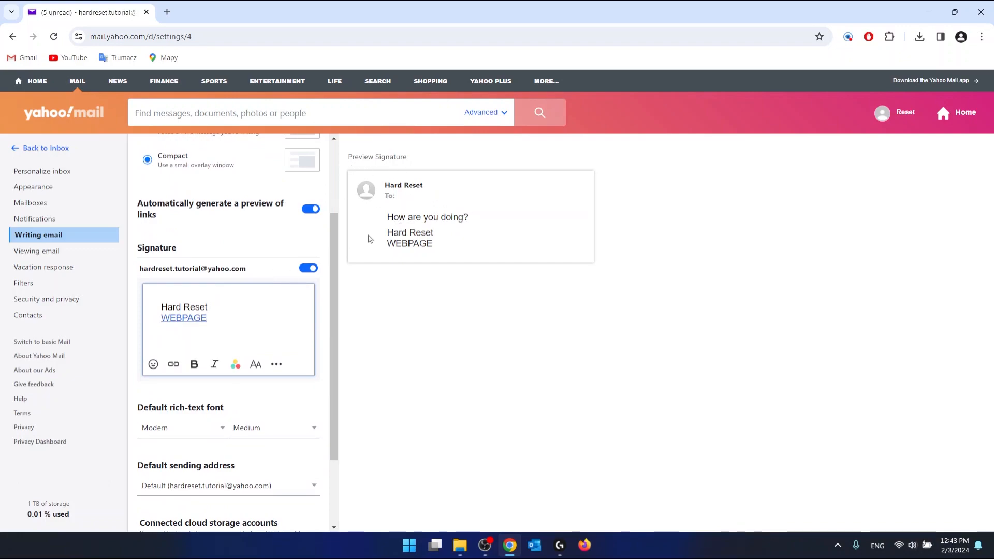
scroll(231, 330, down, 1)
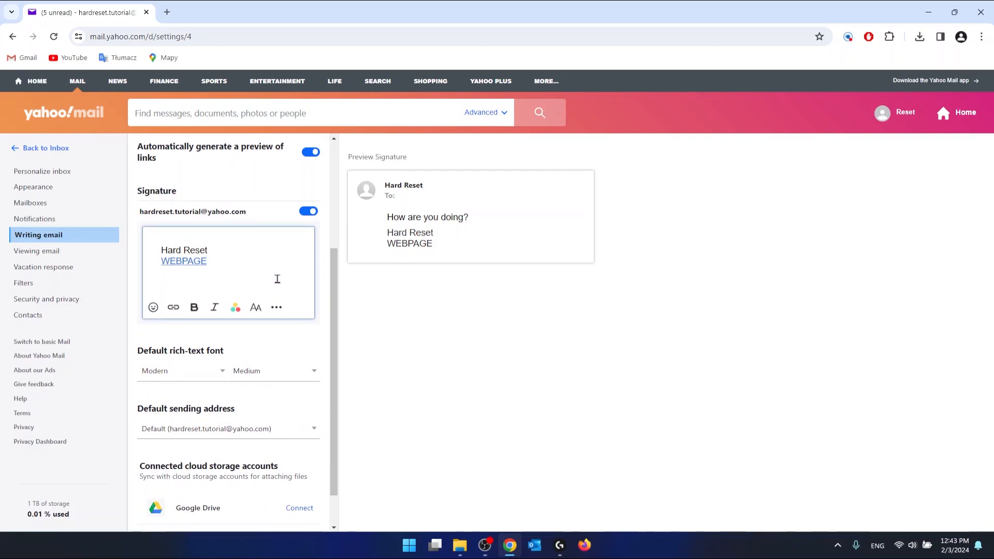
key(Return)
text(12)
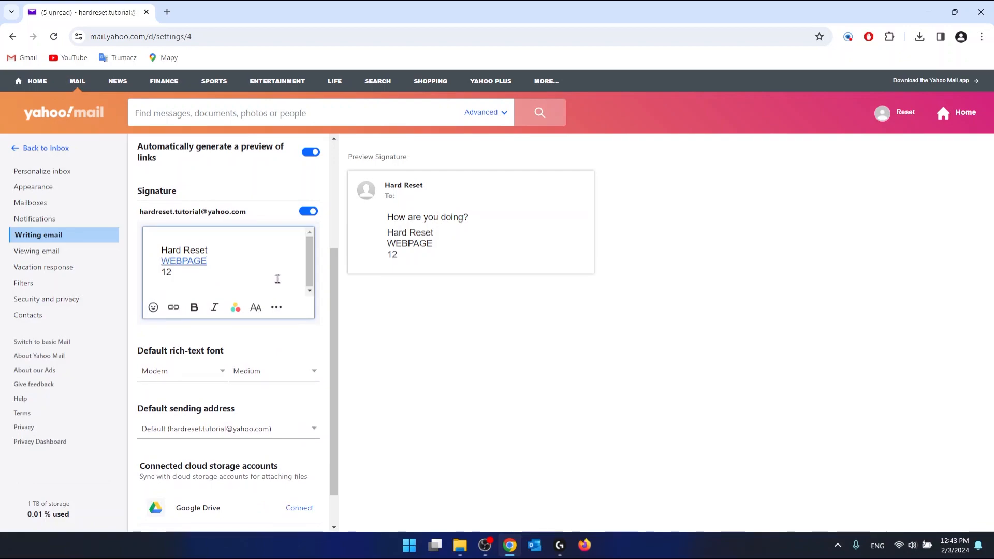
text(3 456)
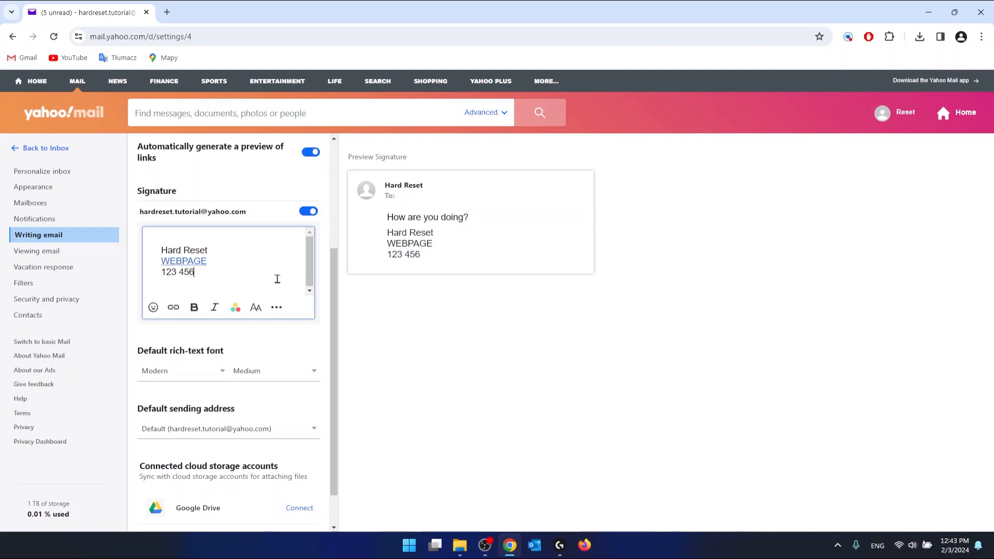
text( 789)
Format the signature's phone number line with magenta text color and bold.
drag(213, 274, 155, 276)
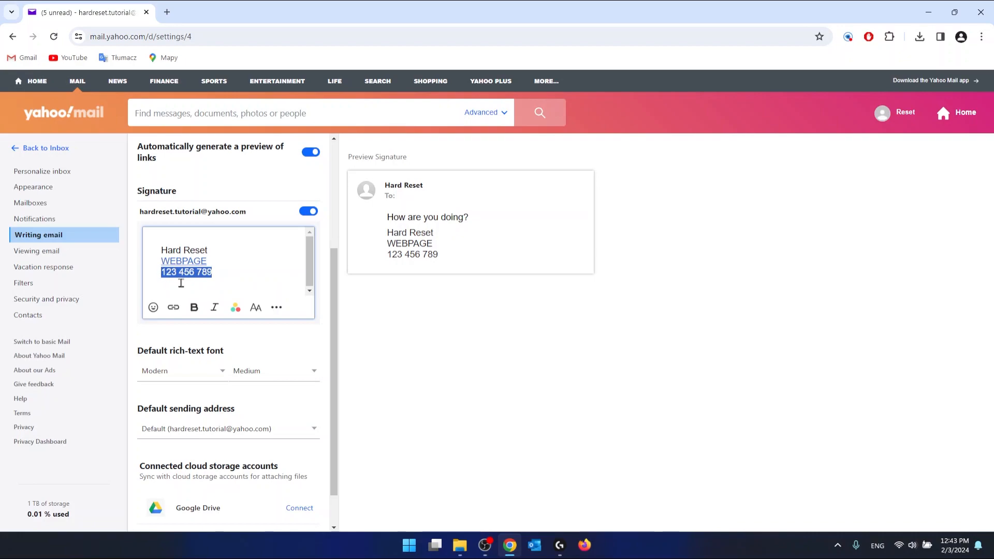
click(236, 308)
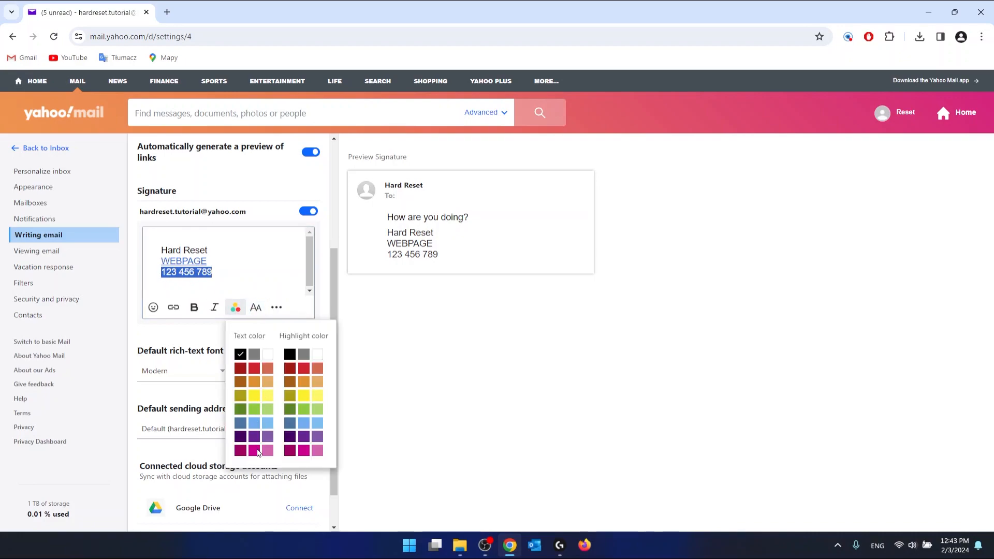
click(257, 451)
click(242, 288)
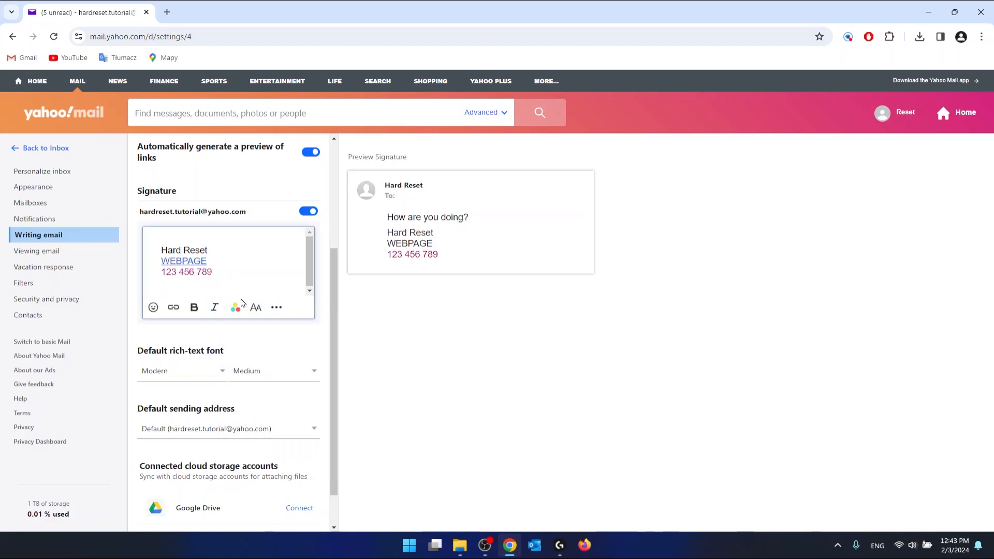
drag(214, 273, 150, 281)
click(194, 308)
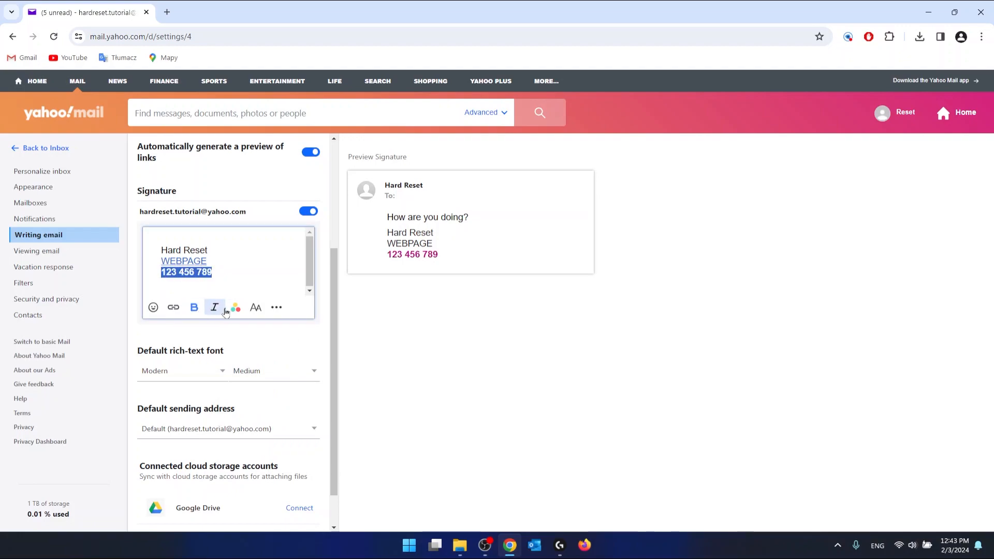
click(257, 279)
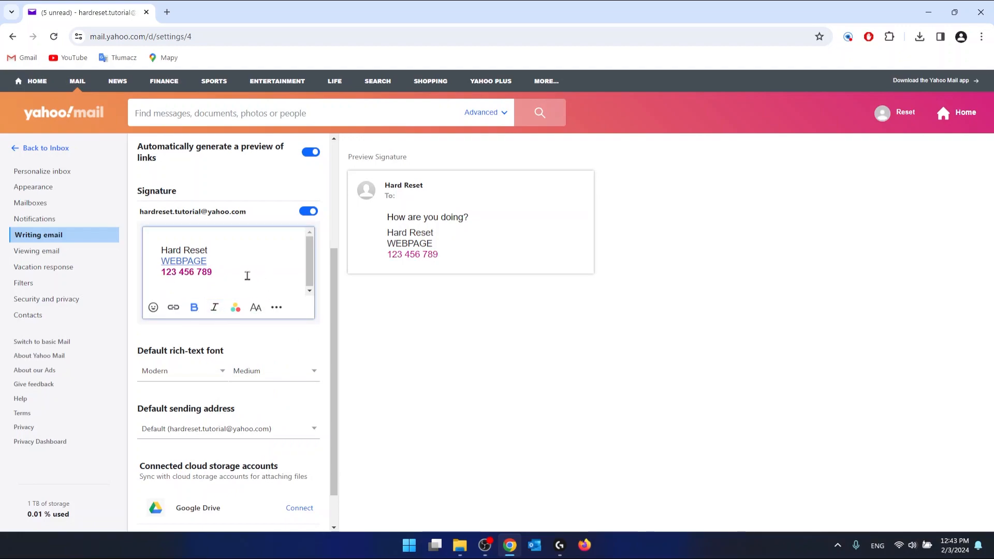
click(259, 308)
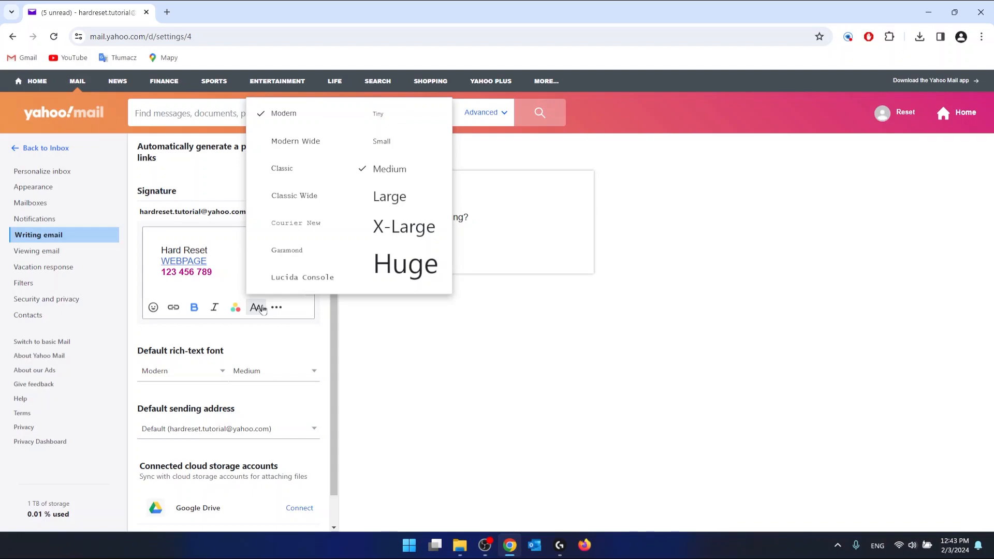
click(214, 294)
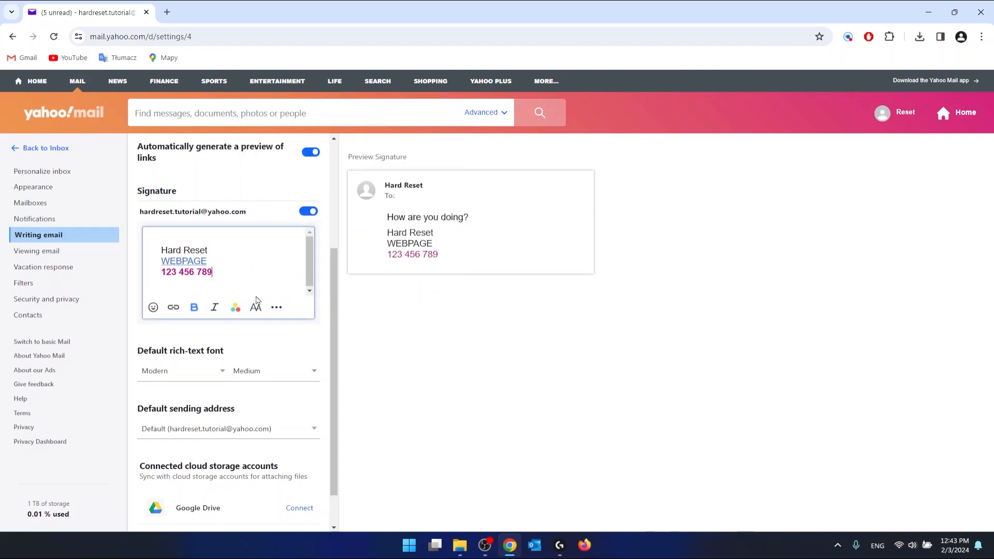
Add the closing line "Have a nice day!" below the phone number in the signature.
key(Return)
text(H)
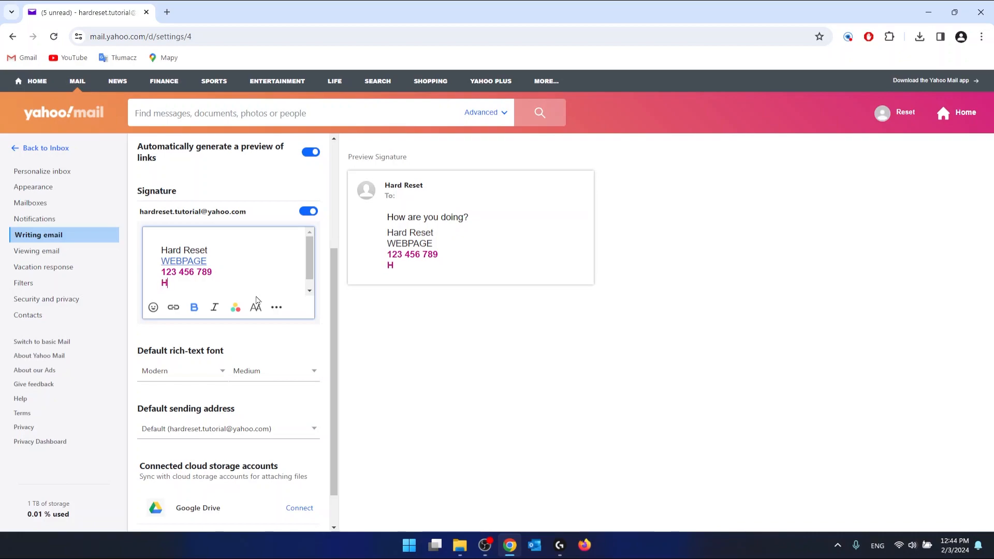
text(Ave)
key(BackSpace)
text(ave a nice )
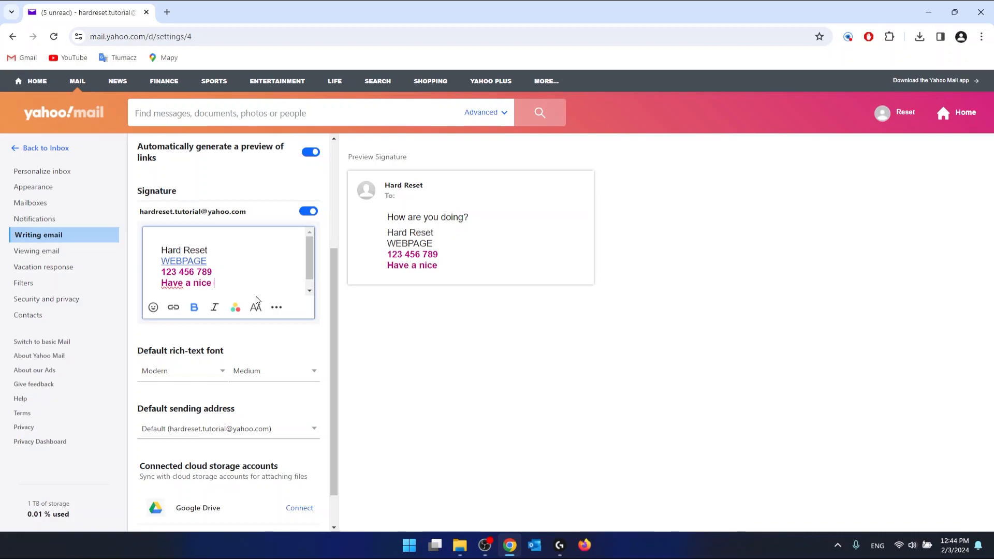
text(day!)
Change the text color of the signature's "Hard Reset" line to light green.
drag(222, 250, 178, 257)
click(235, 307)
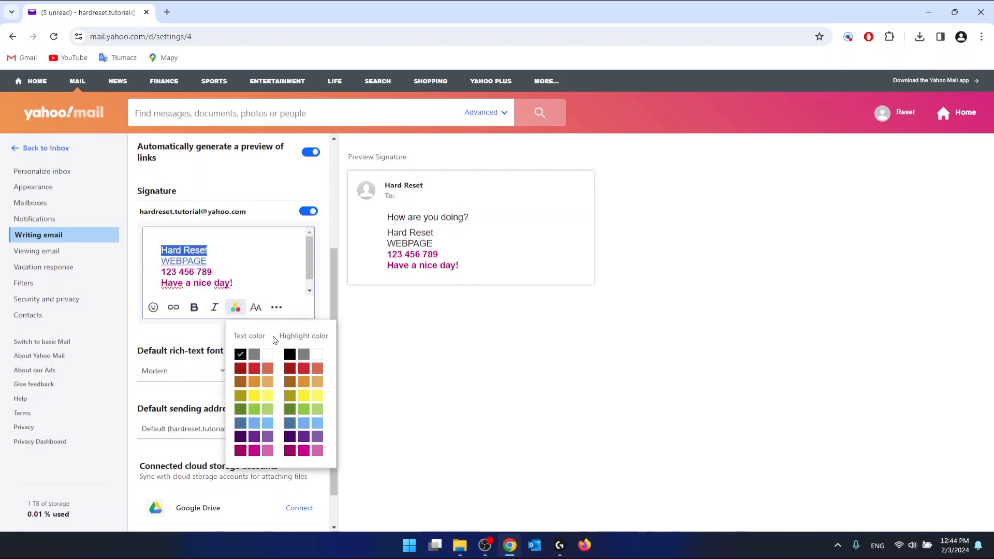
click(252, 410)
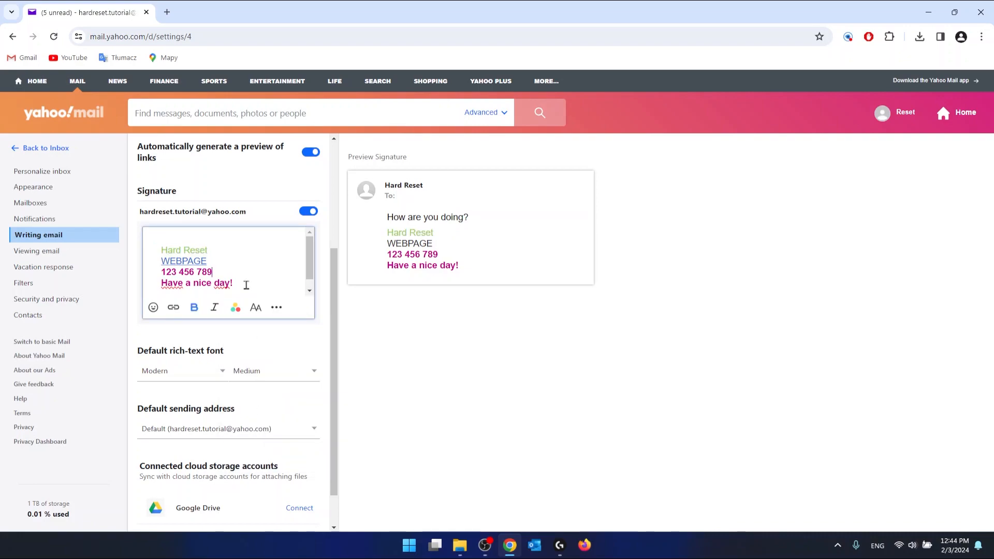
Change the text color of the "Have a nice day!" line to light blue.
drag(241, 283, 162, 284)
click(236, 307)
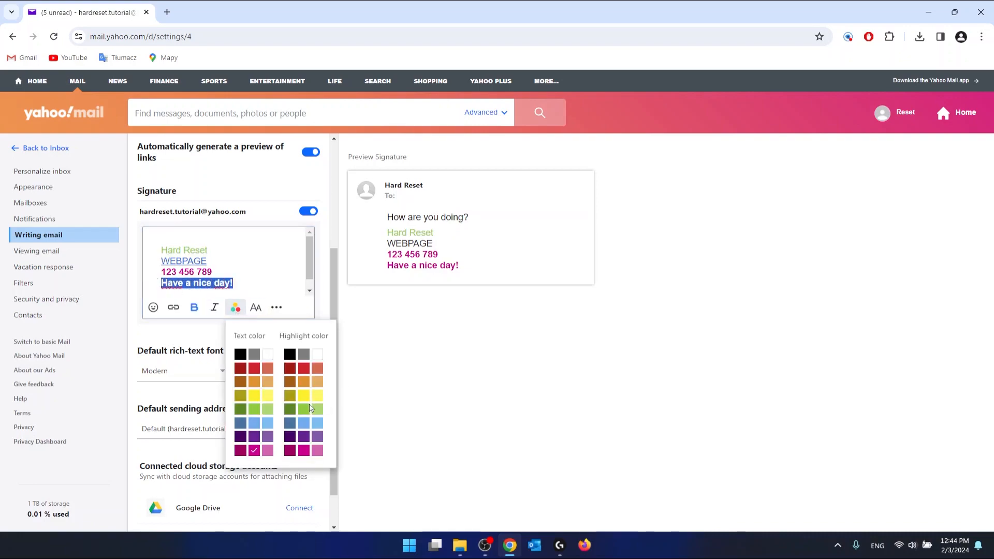
click(264, 429)
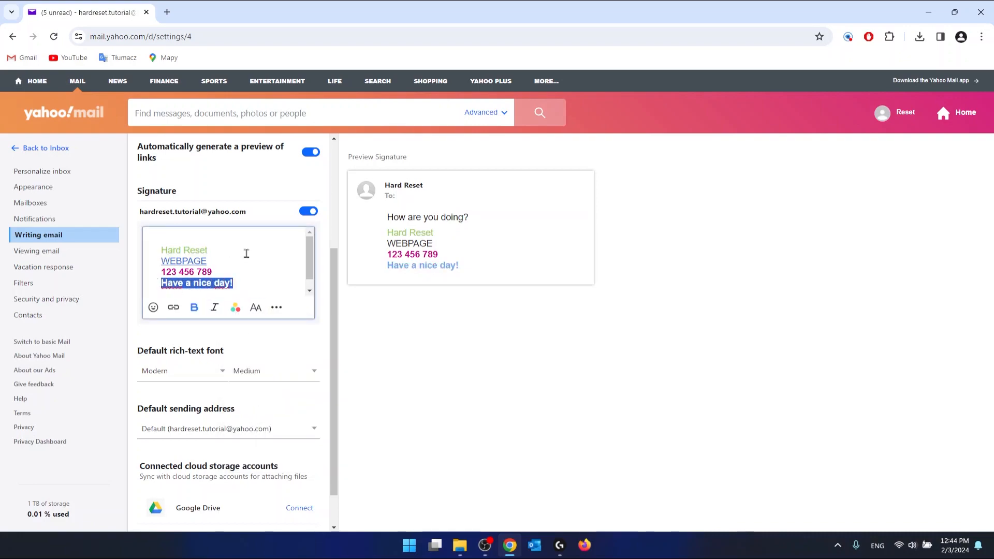
click(276, 283)
Make the "Have a nice day!" line italic and set its font to Garamond.
drag(239, 283, 212, 285)
click(234, 284)
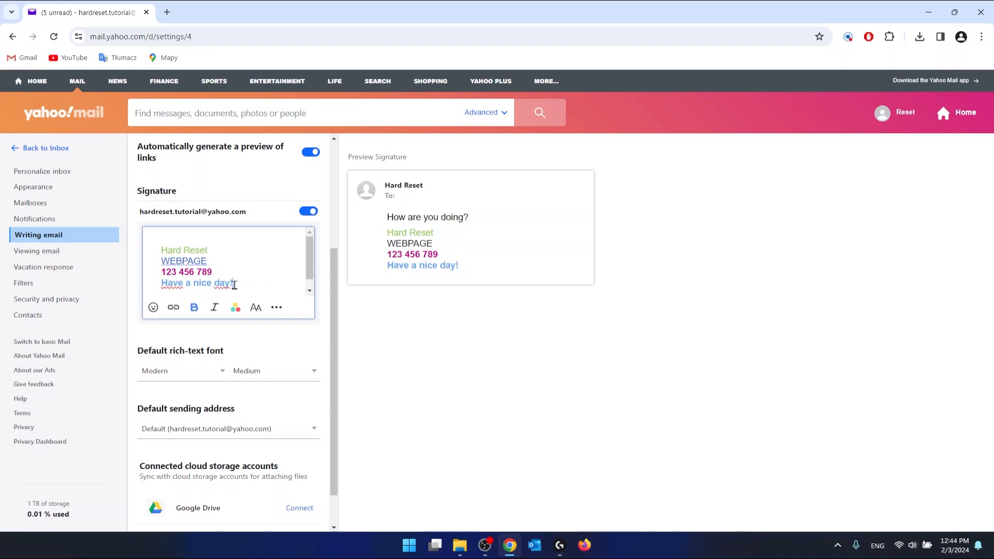
drag(242, 284, 150, 293)
click(214, 307)
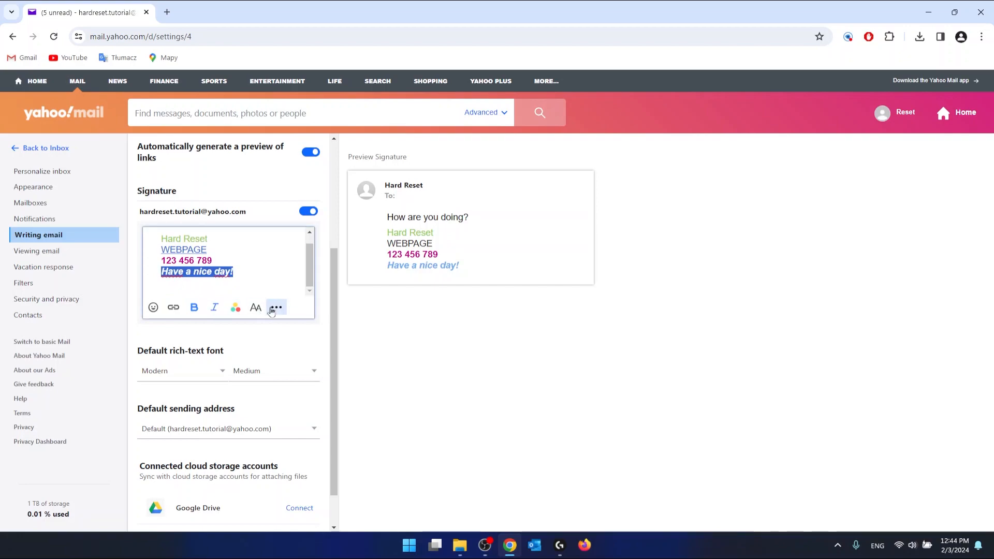
click(255, 307)
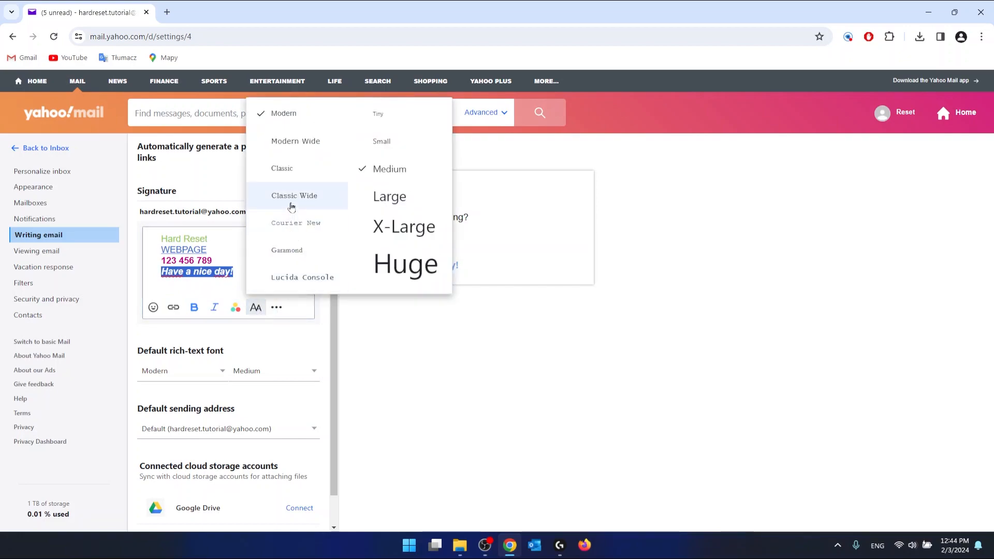
click(294, 250)
click(281, 286)
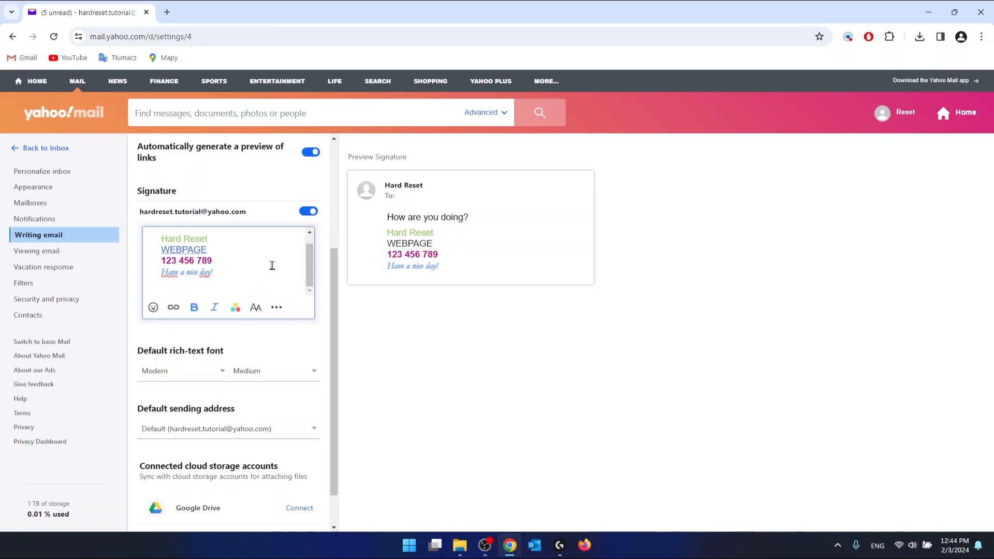
scroll(275, 262, down, 1)
scroll(277, 267, up, 2)
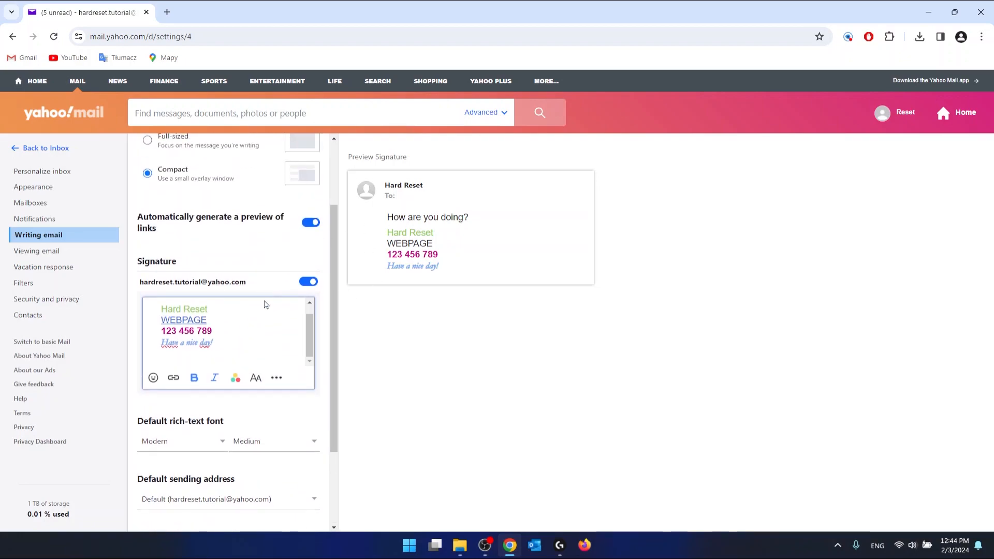
Return to the inbox and start a new message to check the signature inserted in its body.
click(50, 151)
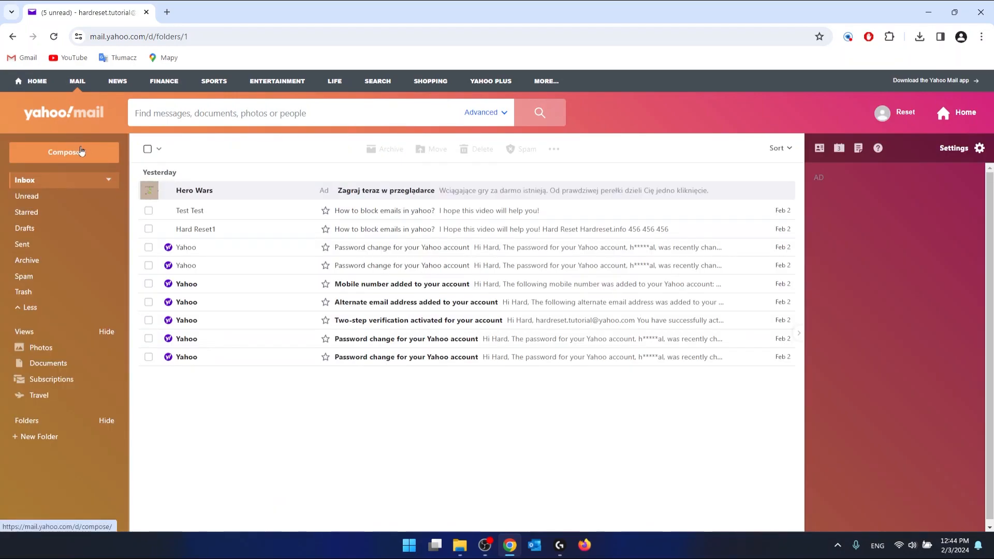
click(96, 157)
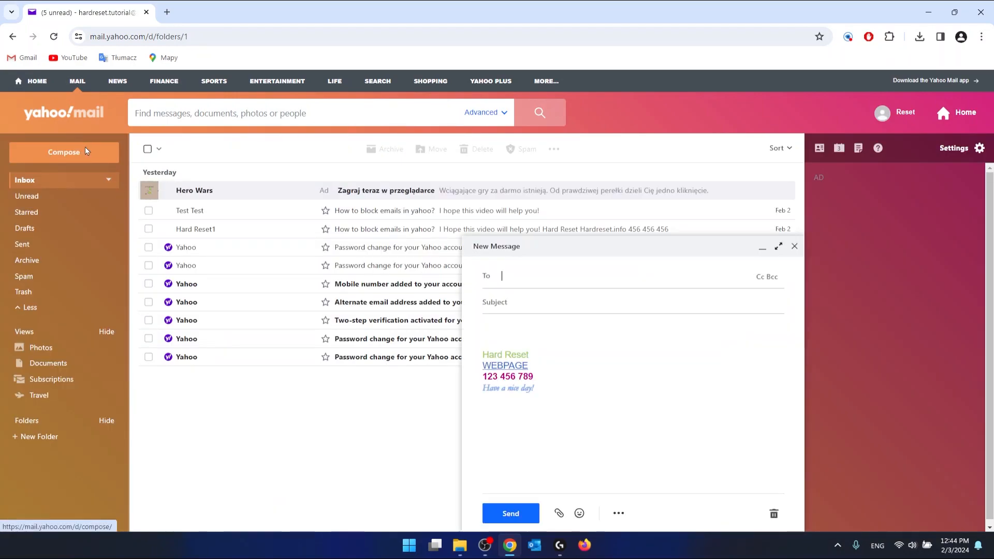
drag(557, 393, 473, 335)
click(546, 363)
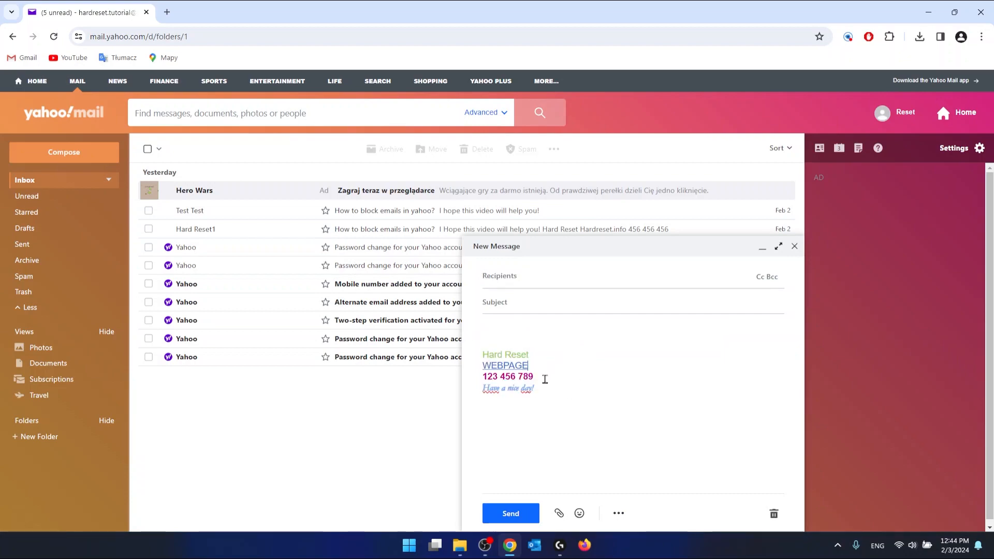
drag(538, 388, 482, 350)
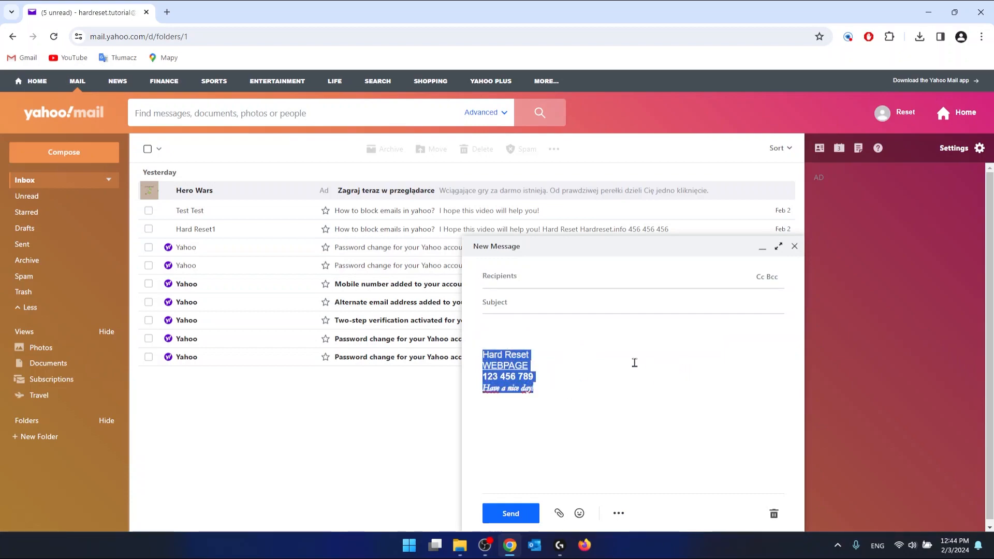
click(540, 366)
click(515, 367)
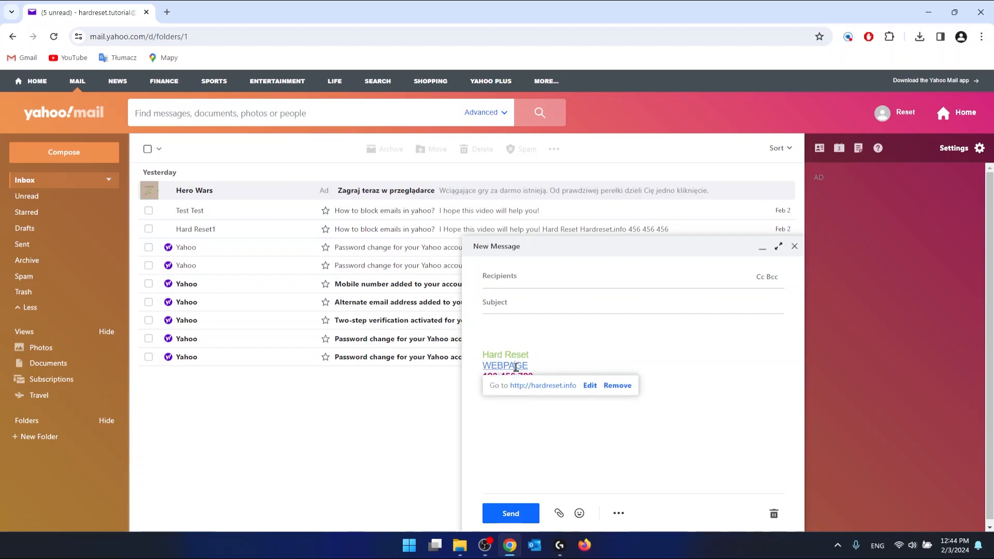
click(556, 387)
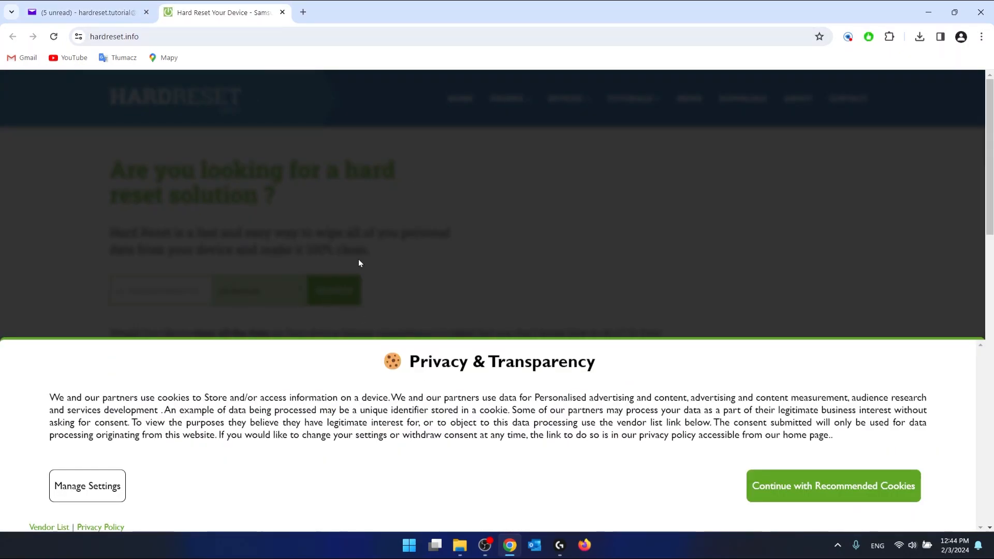
click(282, 12)
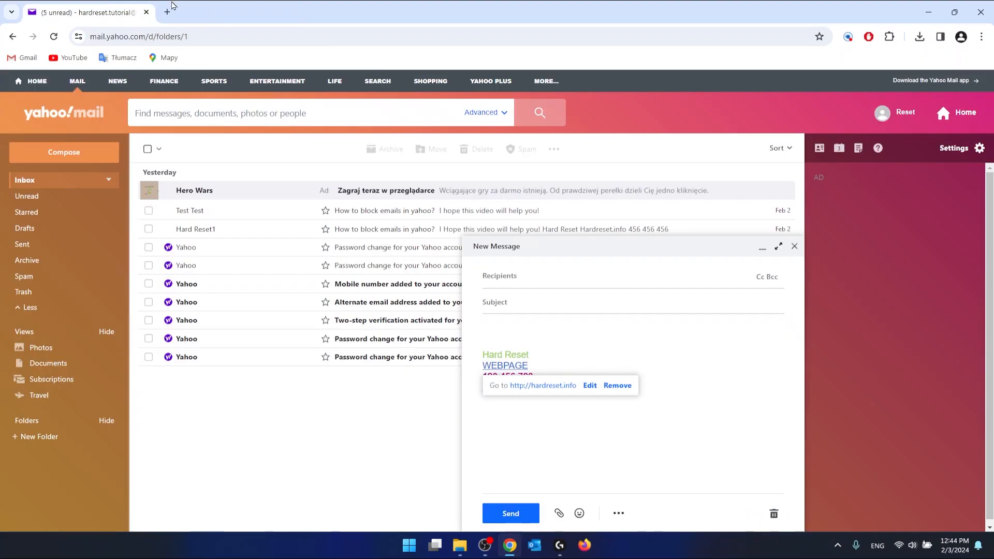
drag(532, 365, 478, 368)
click(612, 364)
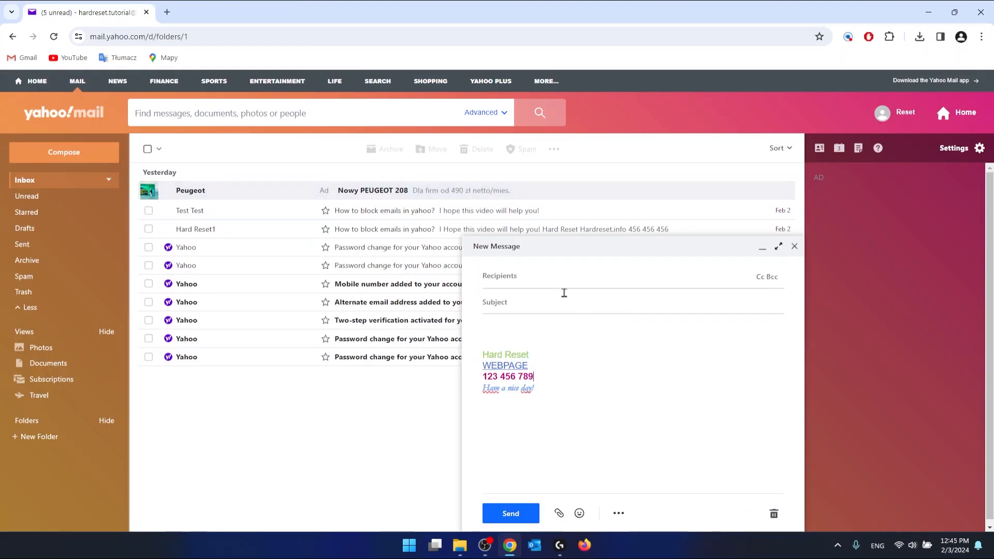